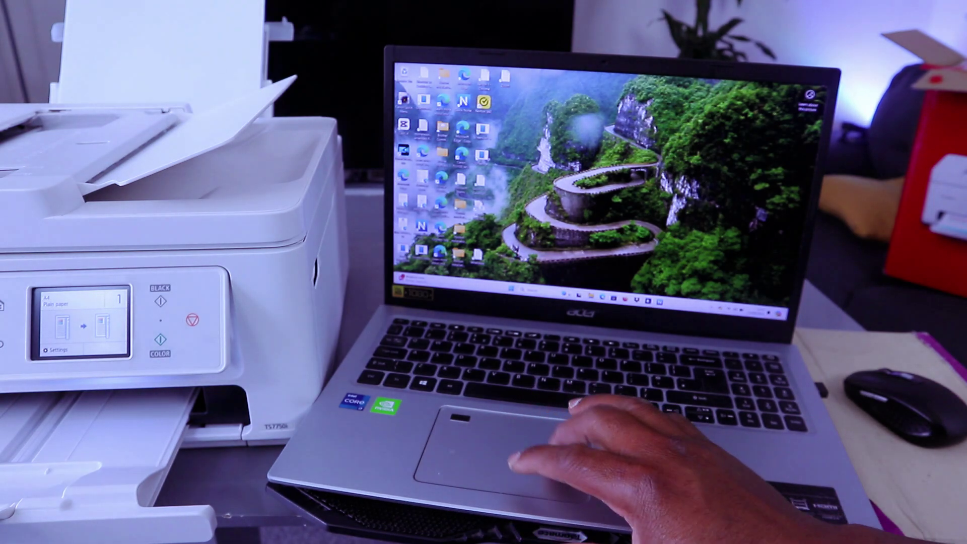
- Search the web for 'canon' in Edge and start a product search on Canon's driver page
{"action": "left_click", "coordinate": [511, 289]}
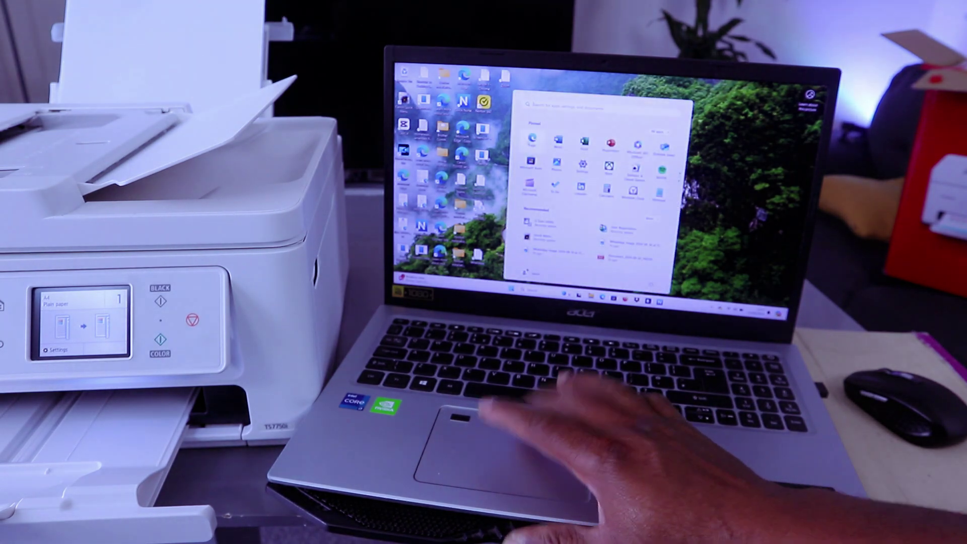
{"action": "left_click", "coordinate": [532, 138]}
{"action": "type", "text": "canon"}
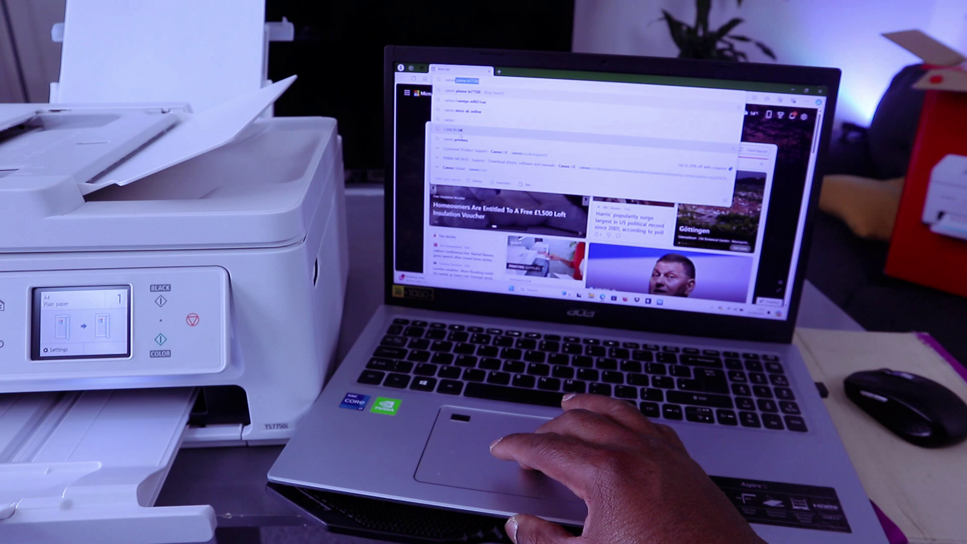
{"action": "key", "text": "Return"}
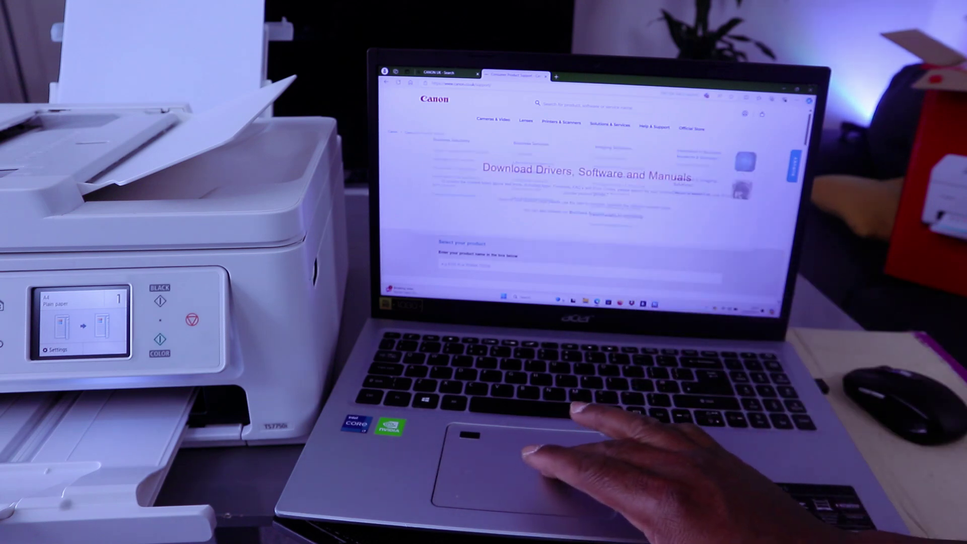
{"action": "left_click", "coordinate": [529, 261]}
{"action": "type", "text": "t"}
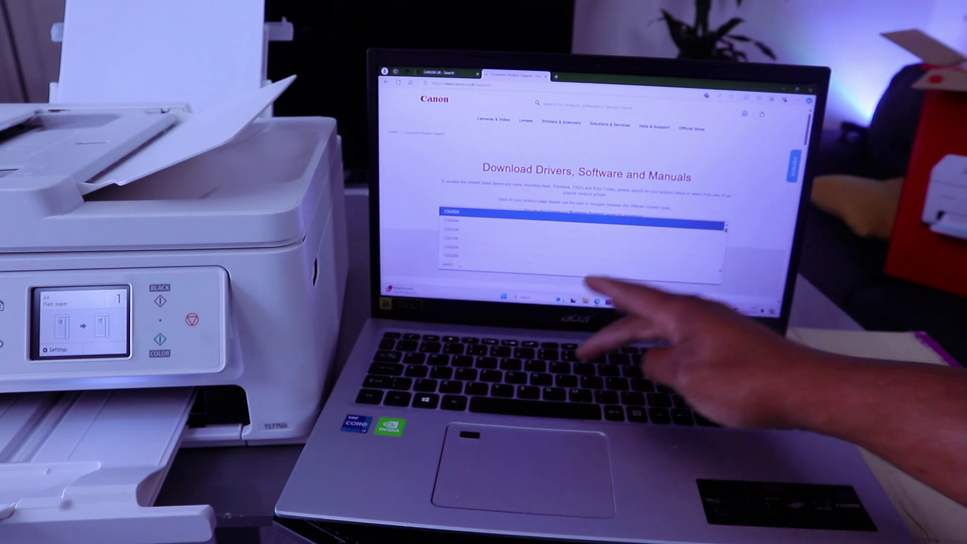
{"action": "type", "text": "s"}
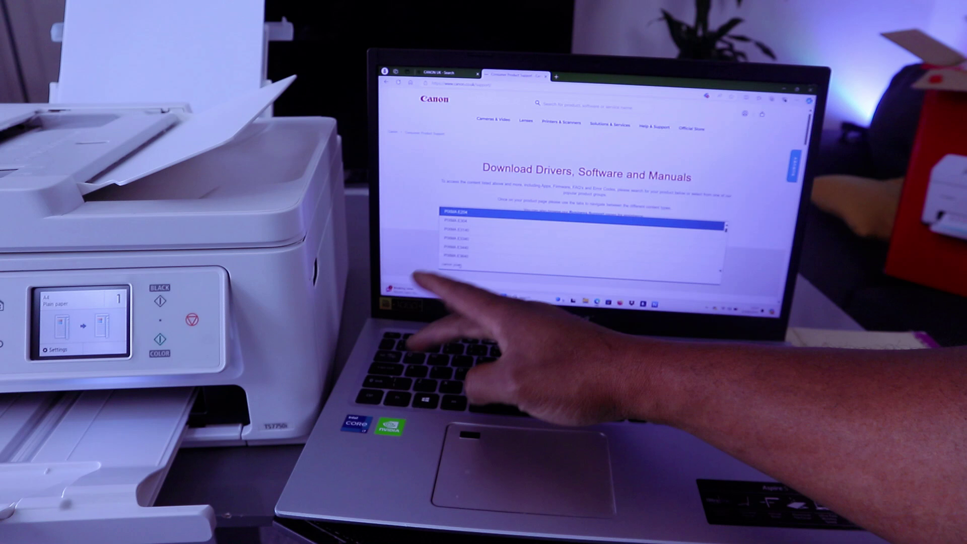
{"action": "type", "text": "7"}
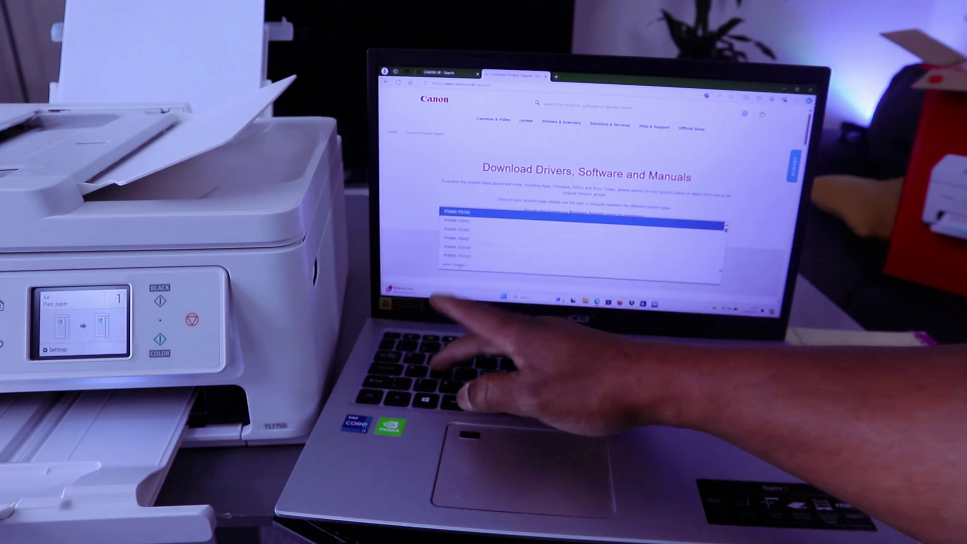
{"action": "type", "text": "75"}
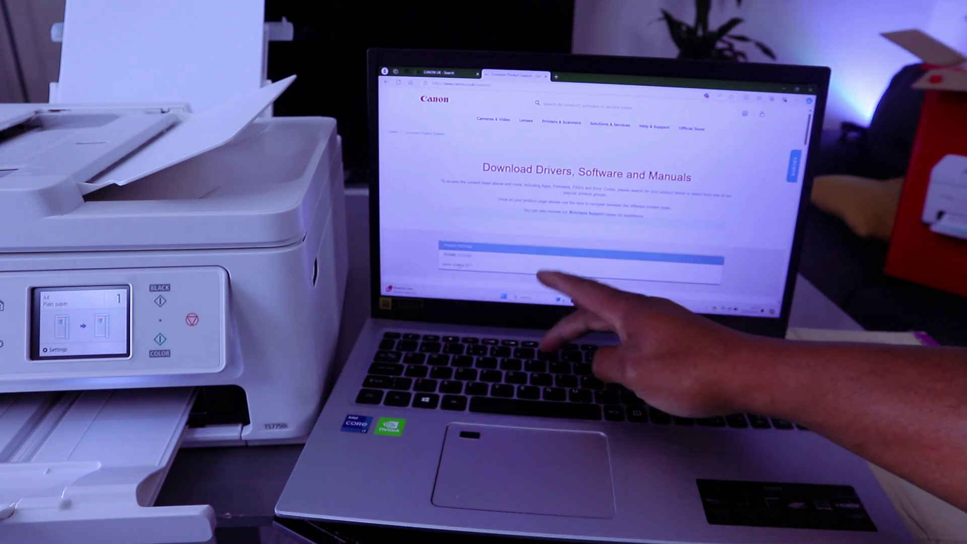
{"action": "type", "text": "0"}
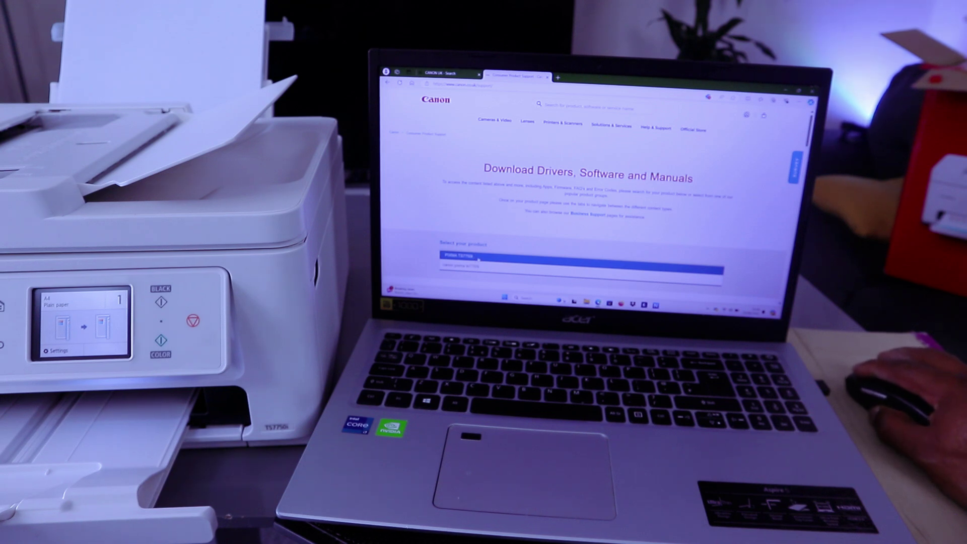
- Download the TS7700i series MP Drivers for the PIXMA TS7750i, accepting the licence agreement
{"action": "left_click", "coordinate": [479, 260]}
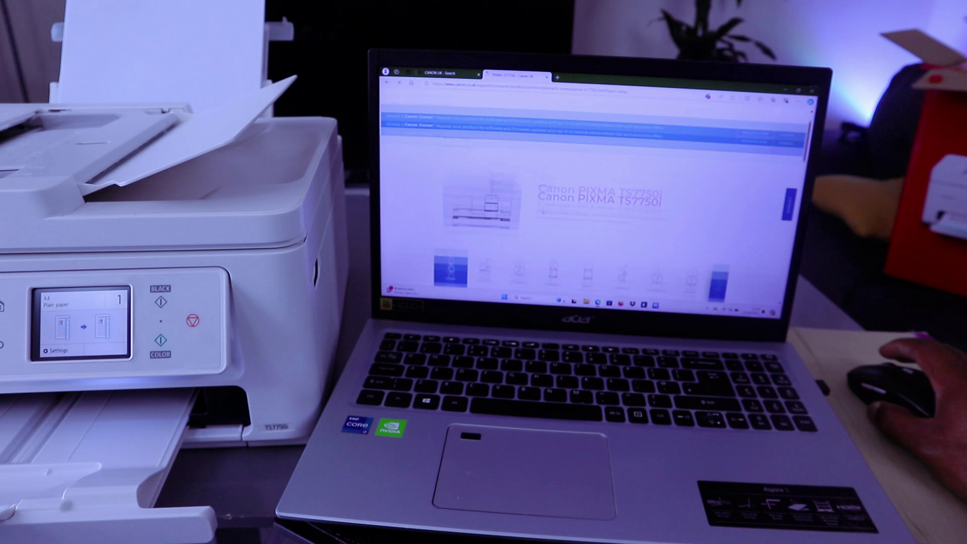
{"action": "scroll", "coordinate": [589, 196], "scroll_direction": "down", "scroll_amount": 3}
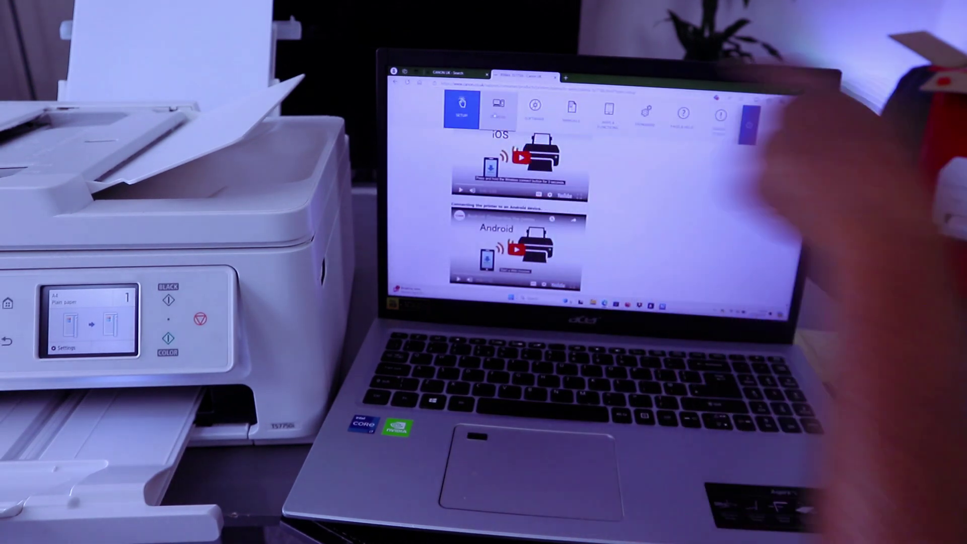
{"action": "left_click", "coordinate": [498, 110]}
{"action": "scroll", "coordinate": [589, 212], "scroll_direction": "down", "scroll_amount": 2}
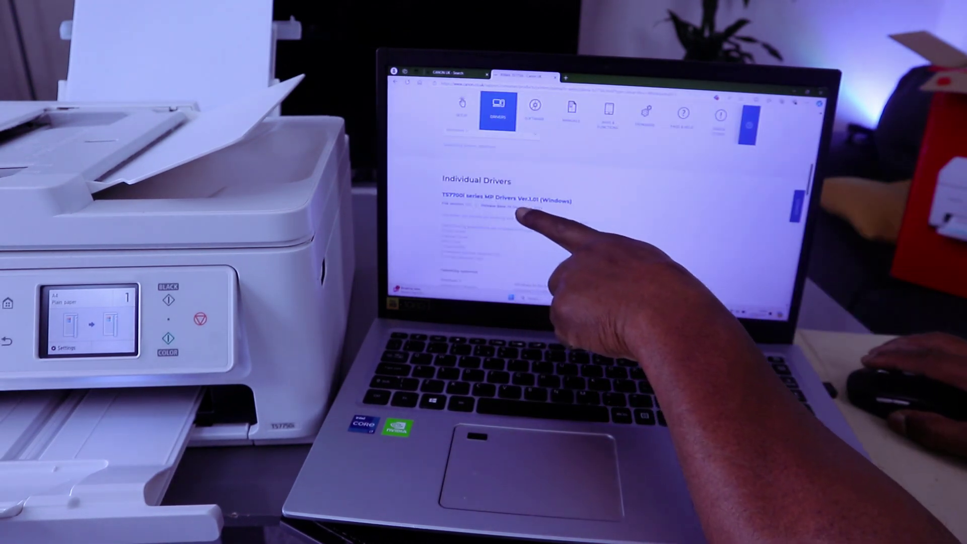
{"action": "scroll", "coordinate": [597, 204], "scroll_direction": "down", "scroll_amount": 5}
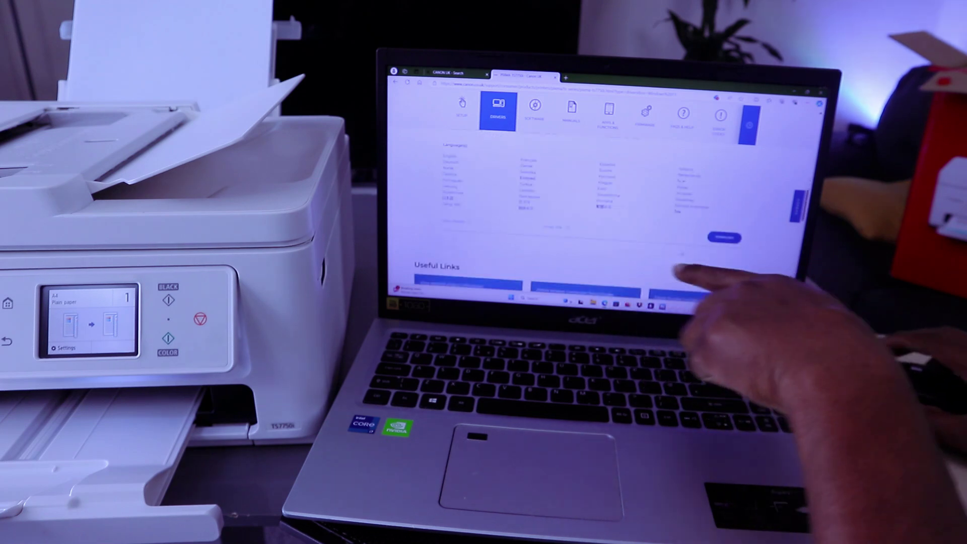
{"action": "left_click", "coordinate": [724, 237]}
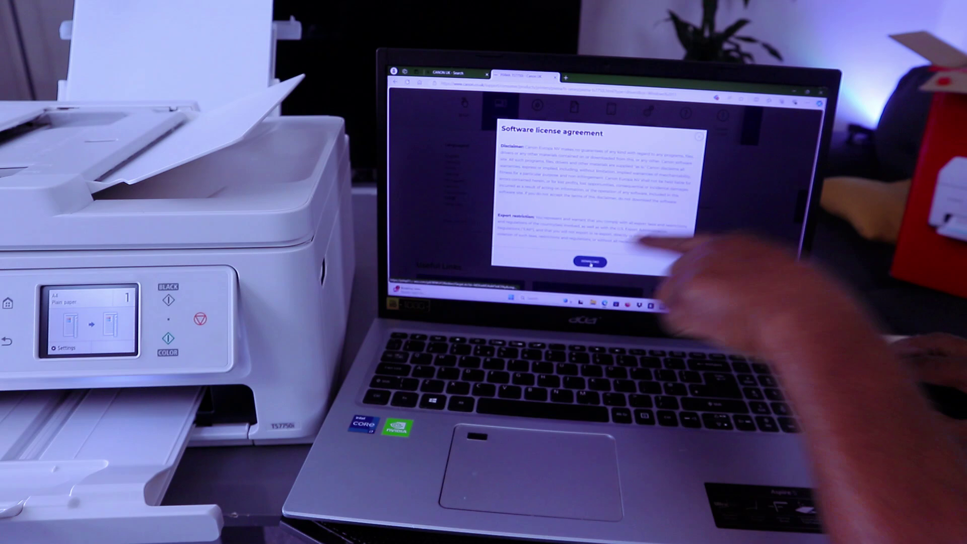
{"action": "left_click", "coordinate": [601, 260]}
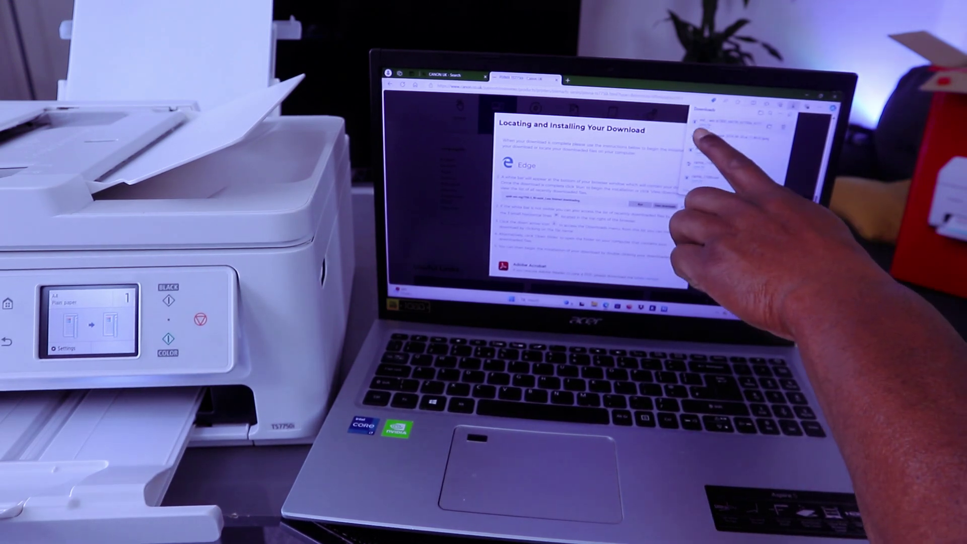
- Run the downloaded Canon installer, allow it through UAC, and pass the welcome and residence pages
{"action": "left_click", "coordinate": [707, 126]}
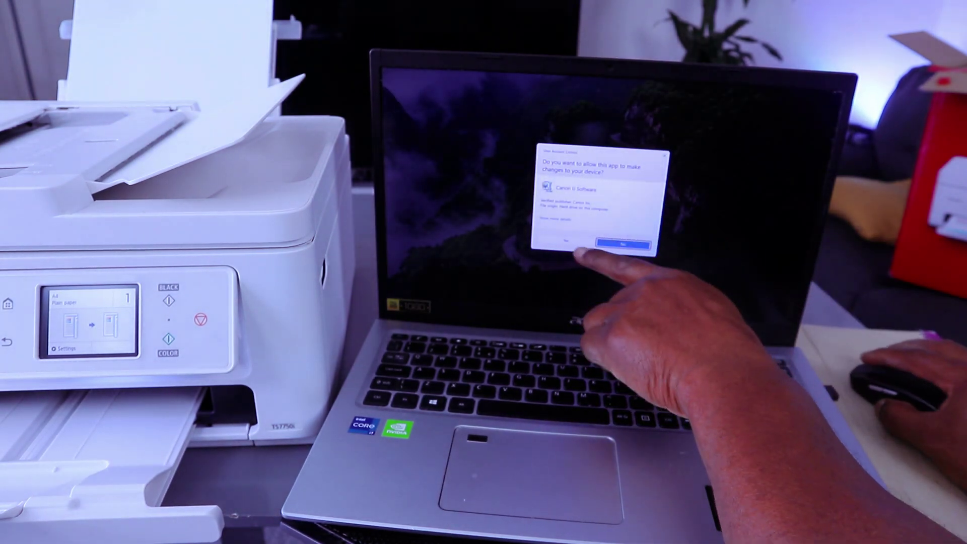
{"action": "left_click", "coordinate": [623, 244]}
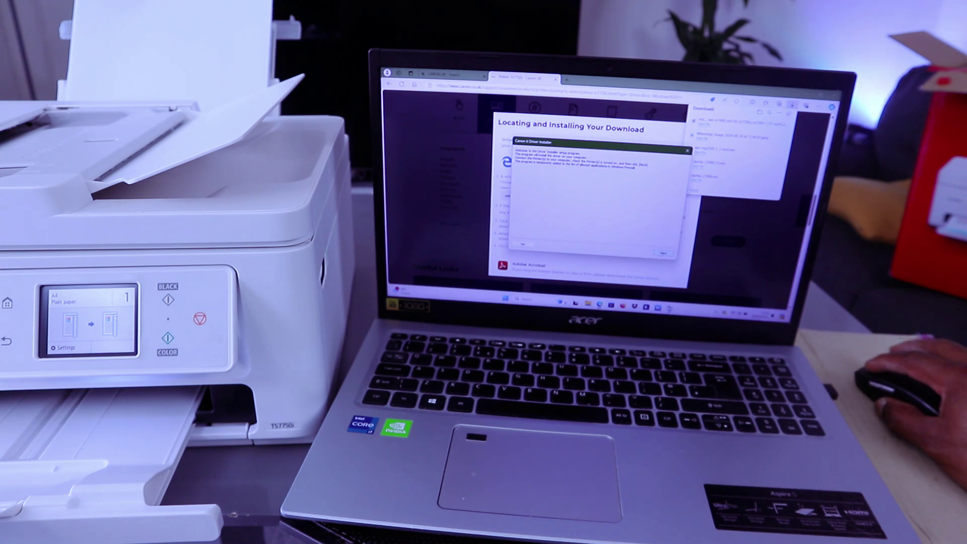
{"action": "left_click", "coordinate": [664, 252]}
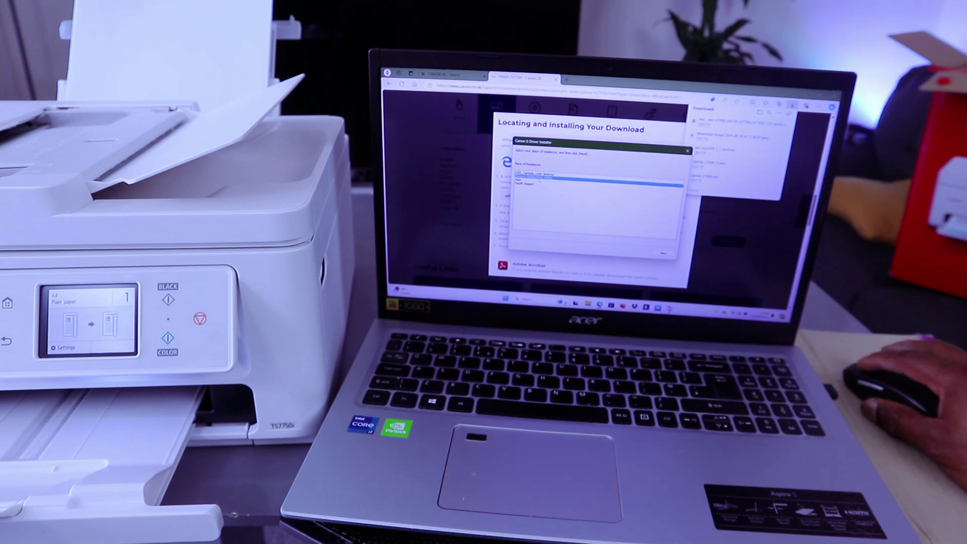
{"action": "left_click", "coordinate": [664, 253]}
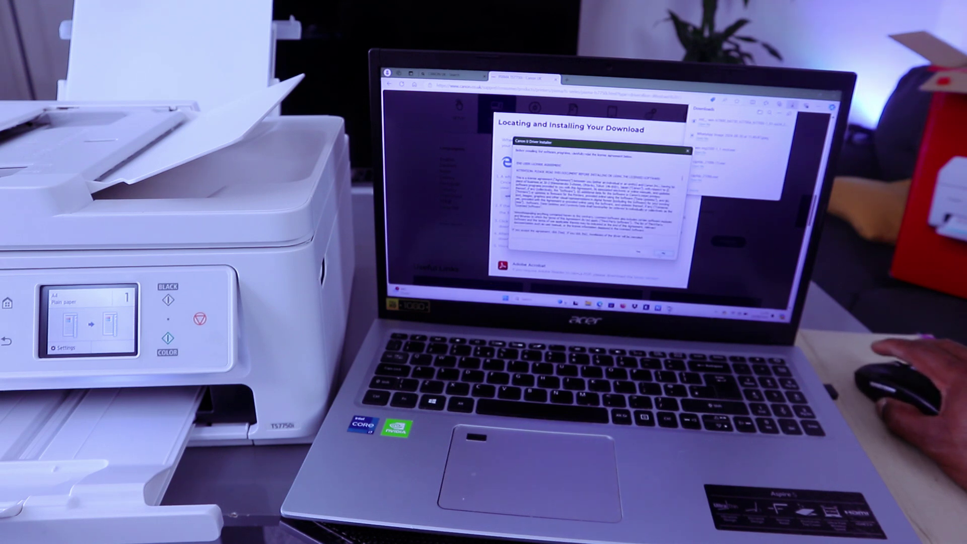
{"action": "scroll", "coordinate": [597, 204], "scroll_direction": "down", "scroll_amount": 3}
{"action": "scroll", "coordinate": [597, 205], "scroll_direction": "down", "scroll_amount": 3}
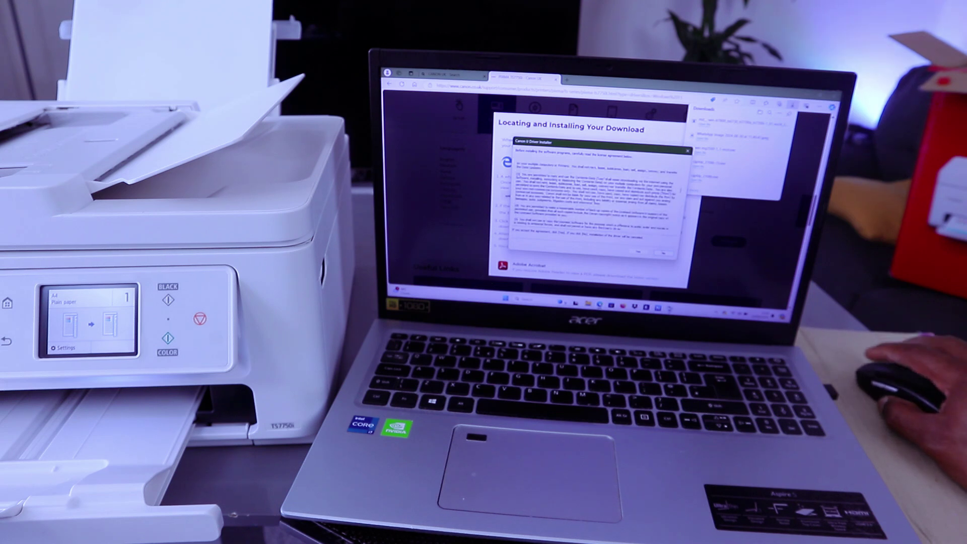
- Accept the licence, let the installer find the printer, and complete the installation
{"action": "left_click", "coordinate": [640, 252]}
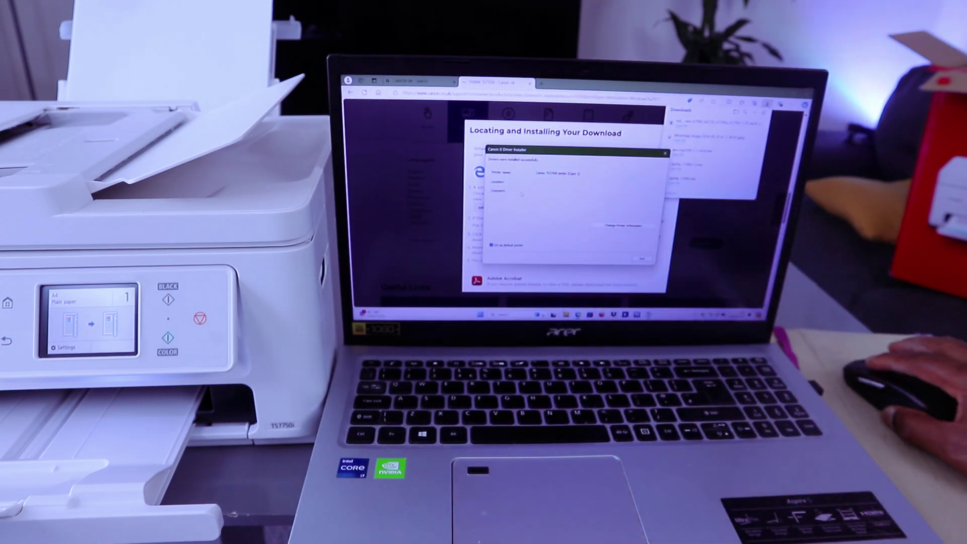
{"action": "left_click", "coordinate": [642, 259]}
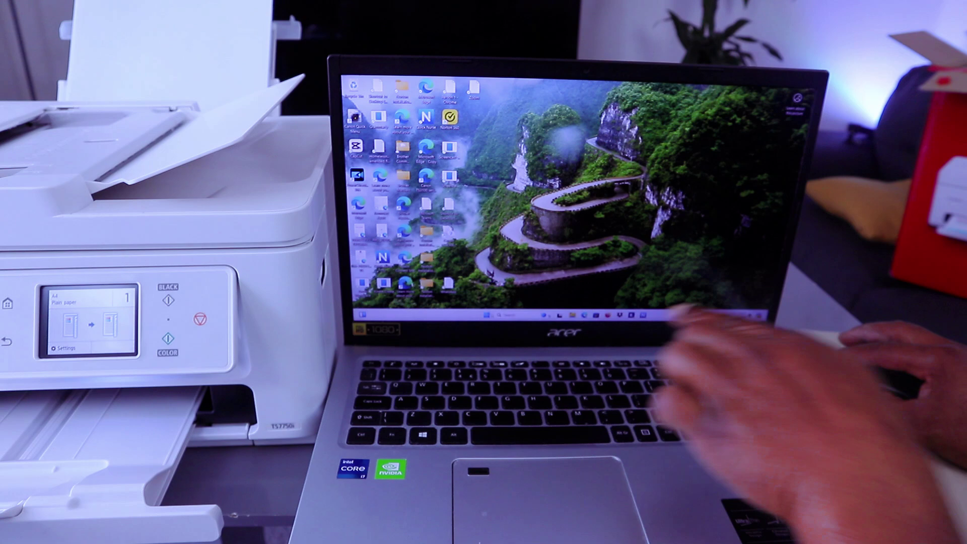
- Open the Canon TS7700i series (Copy 1) page under Settings > Bluetooth & devices > Printers & scanners
{"action": "key", "text": "super"}
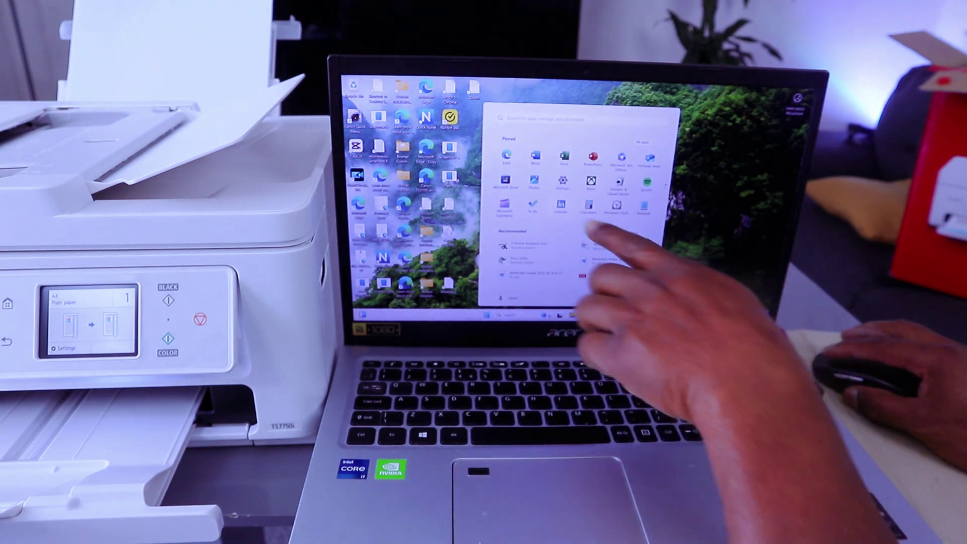
{"action": "left_click", "coordinate": [562, 181]}
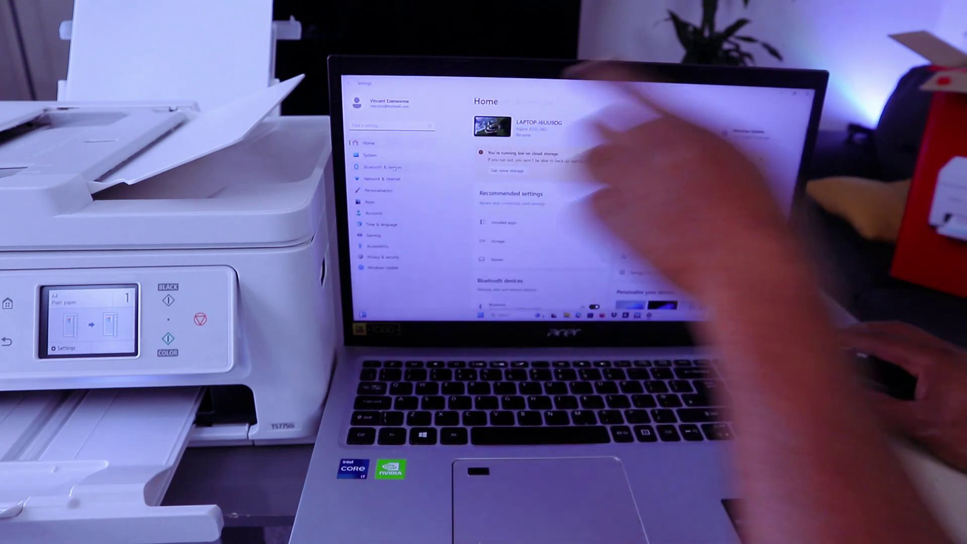
{"action": "left_click", "coordinate": [383, 166]}
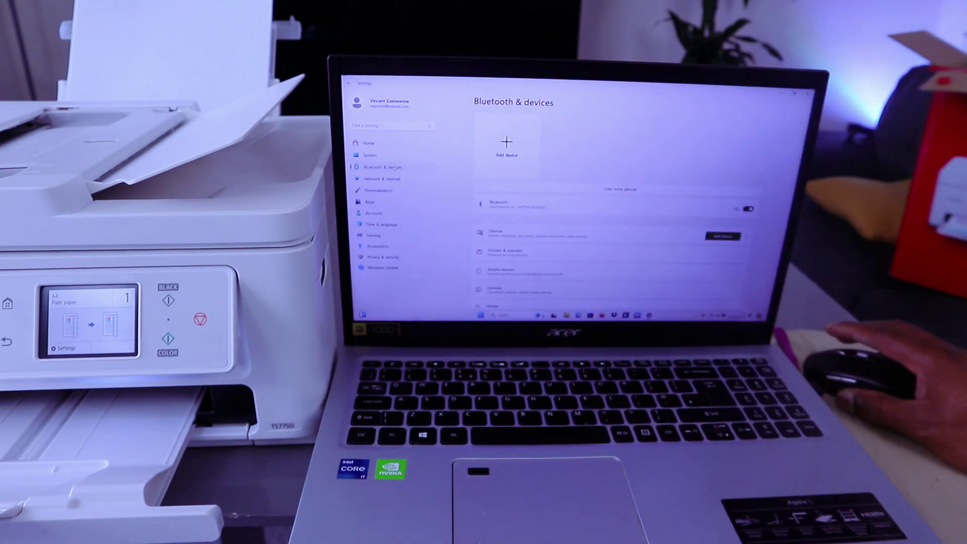
{"action": "scroll", "coordinate": [643, 227], "scroll_direction": "down", "scroll_amount": 2}
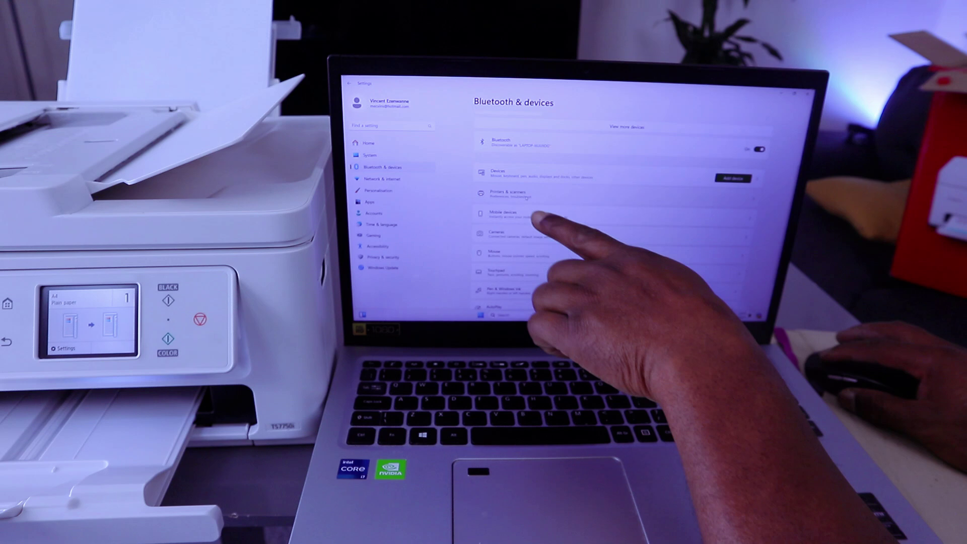
{"action": "left_click", "coordinate": [527, 196]}
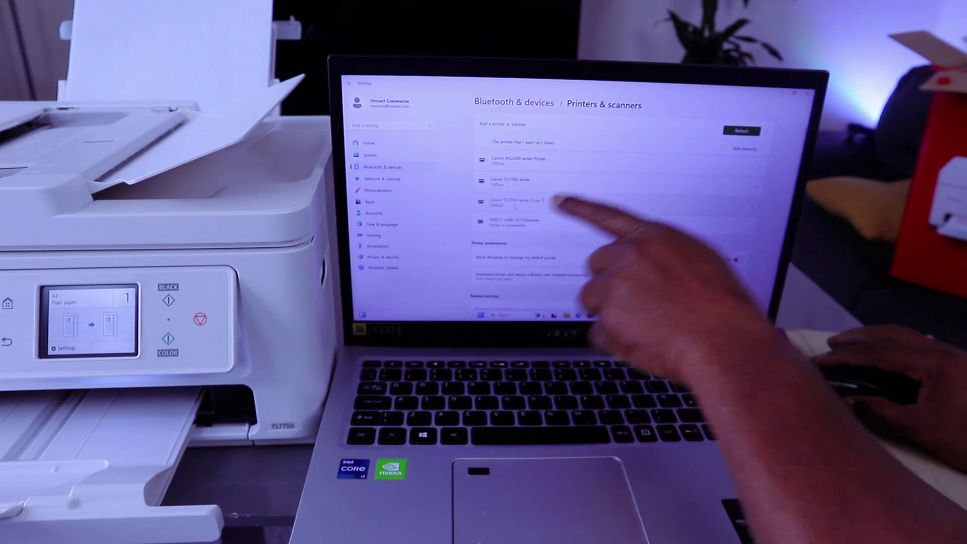
{"action": "left_click", "coordinate": [516, 205]}
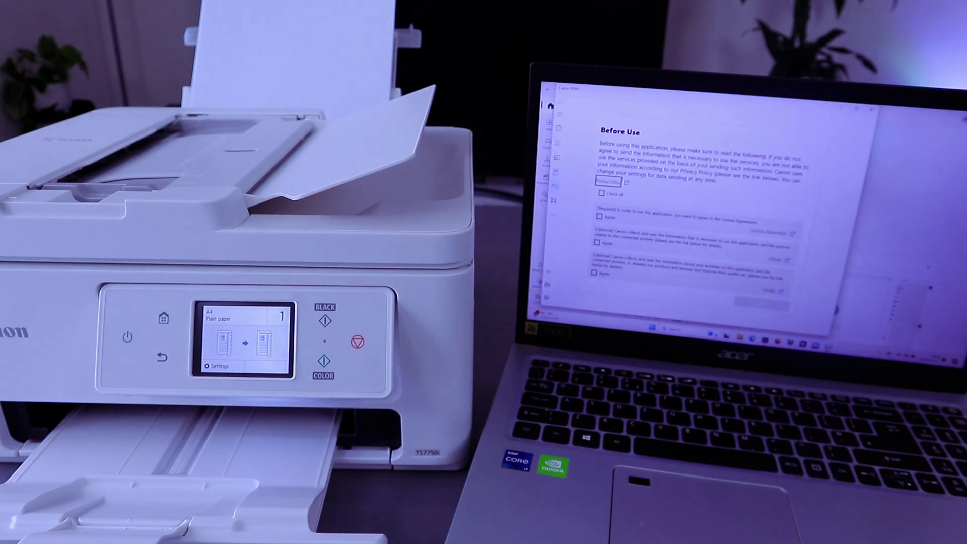
- Agree to the required and optional Canon PRINT terms, then continue using the installed printer
{"action": "left_click", "coordinate": [600, 216]}
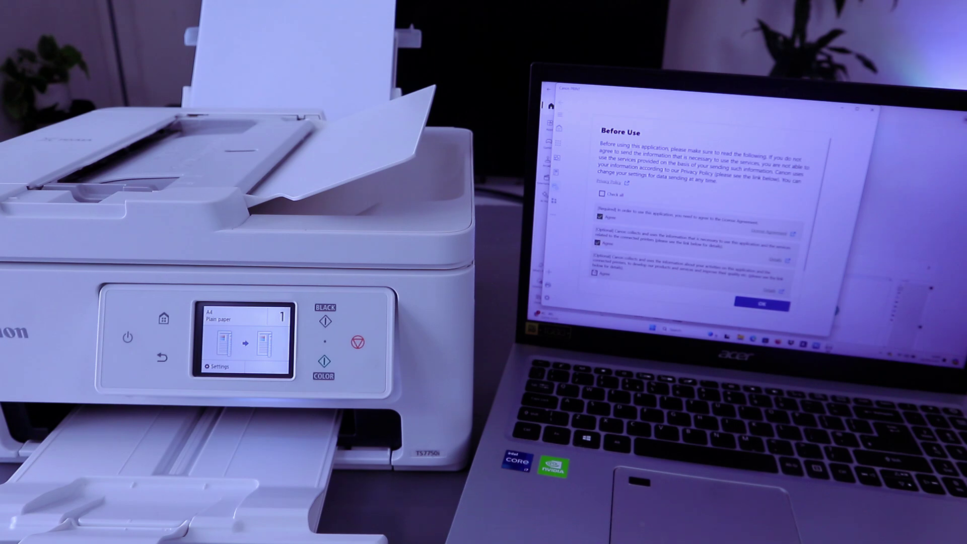
{"action": "scroll", "coordinate": [702, 212], "scroll_direction": "down", "scroll_amount": 2}
{"action": "left_click", "coordinate": [597, 244]}
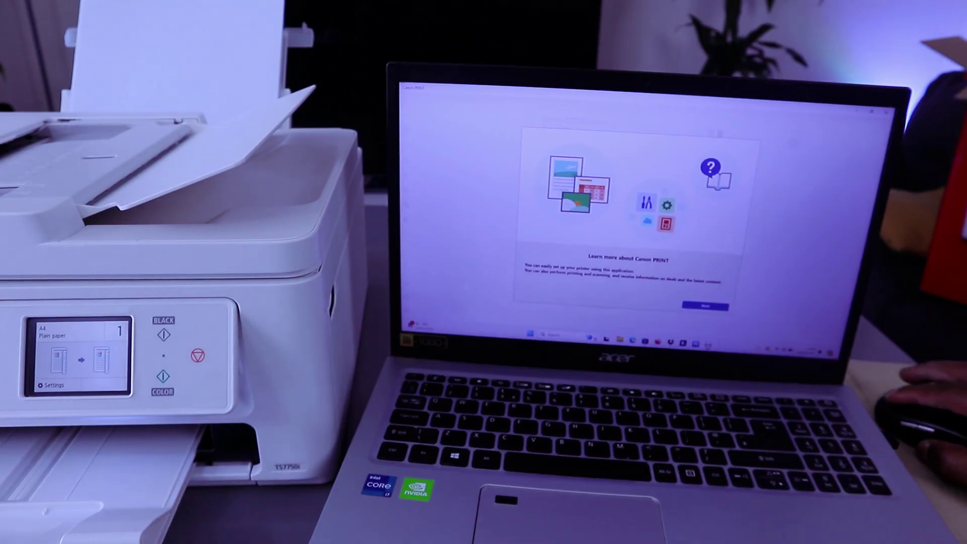
{"action": "left_click", "coordinate": [704, 306]}
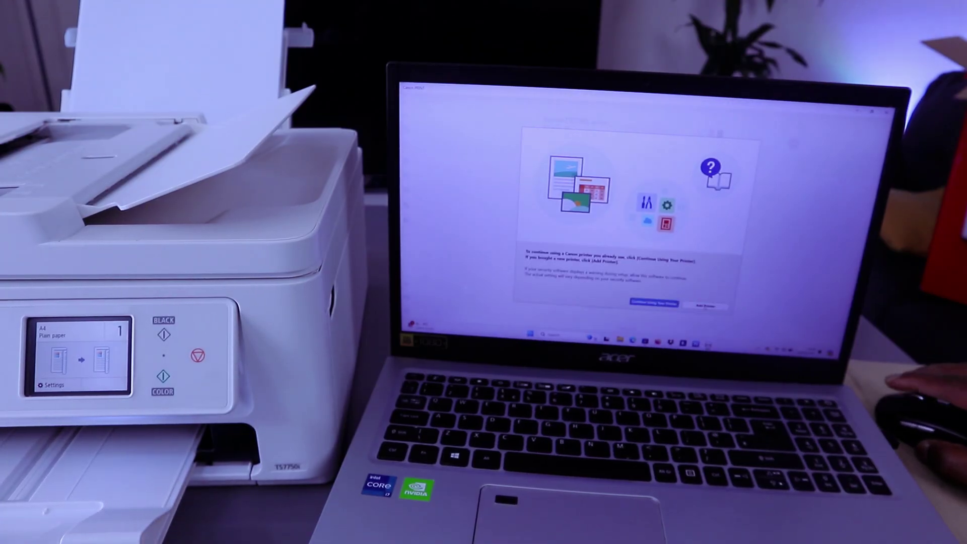
{"action": "left_click", "coordinate": [657, 303]}
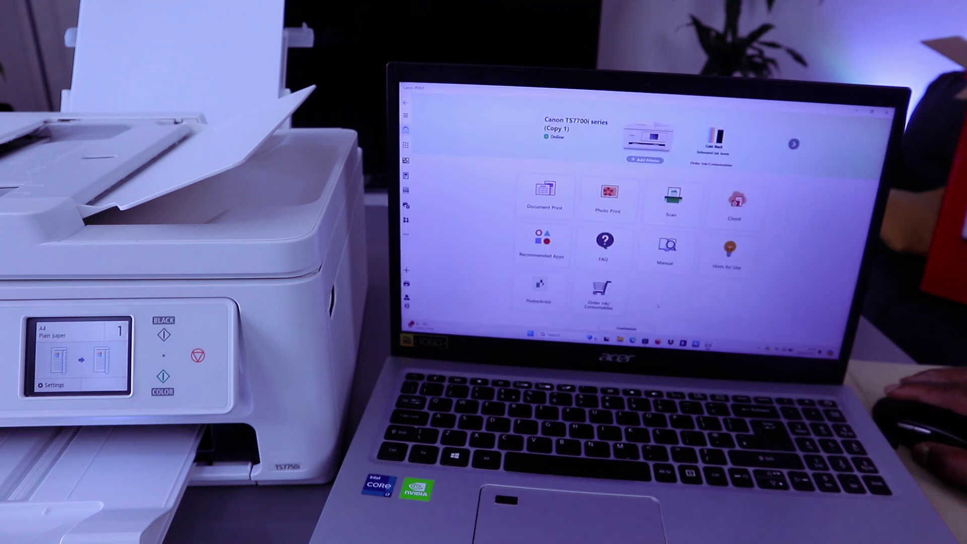